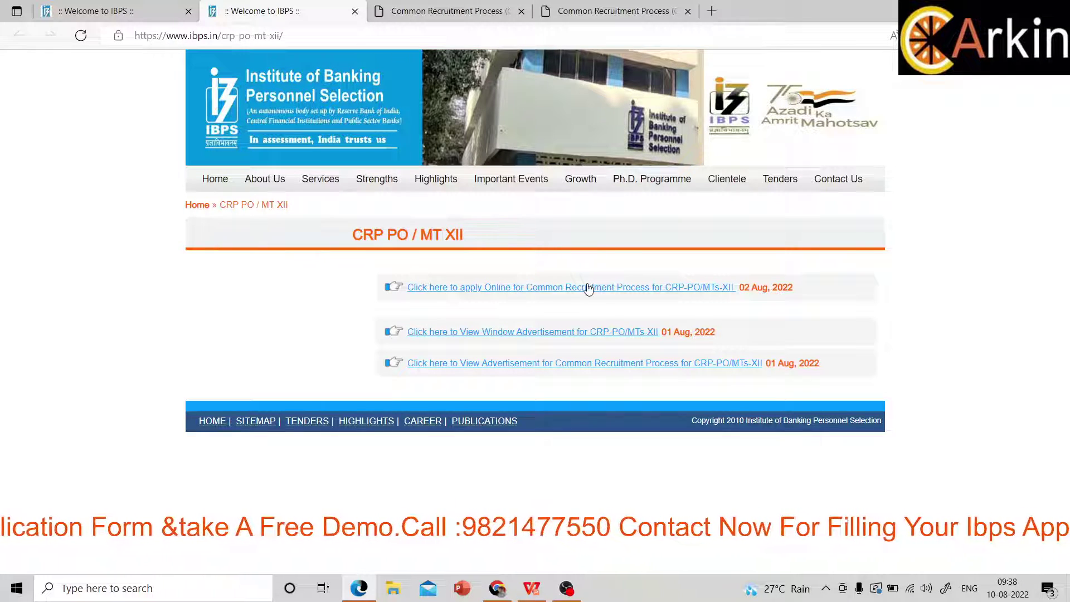
# Step: Open the online application page for CRP-PO/MTs-XII and start a new registration to view its Basic Info form
pyautogui.click(688, 289)
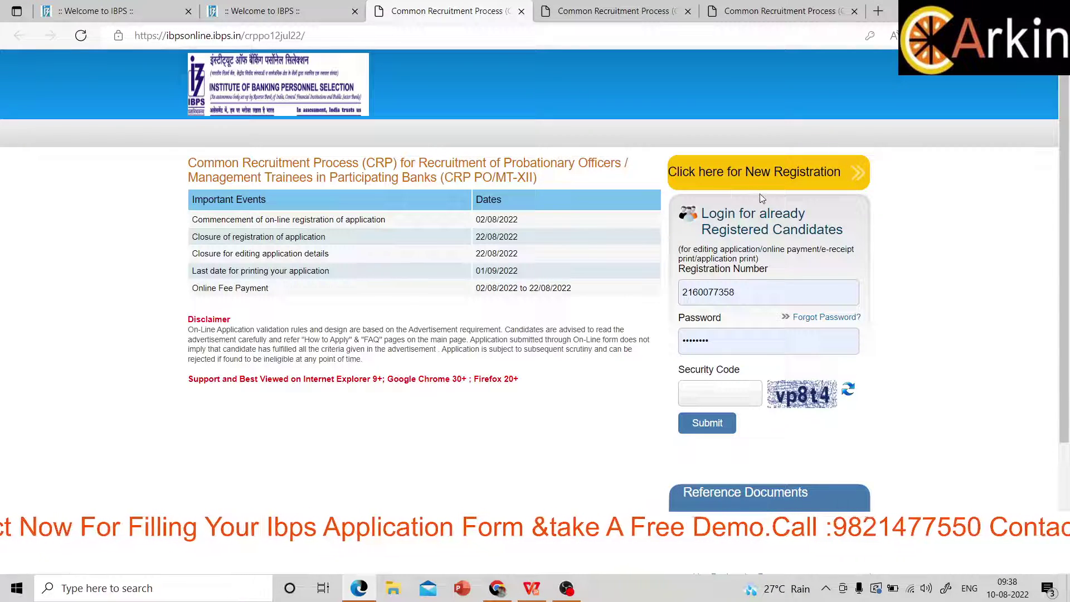
pyautogui.click(497, 588)
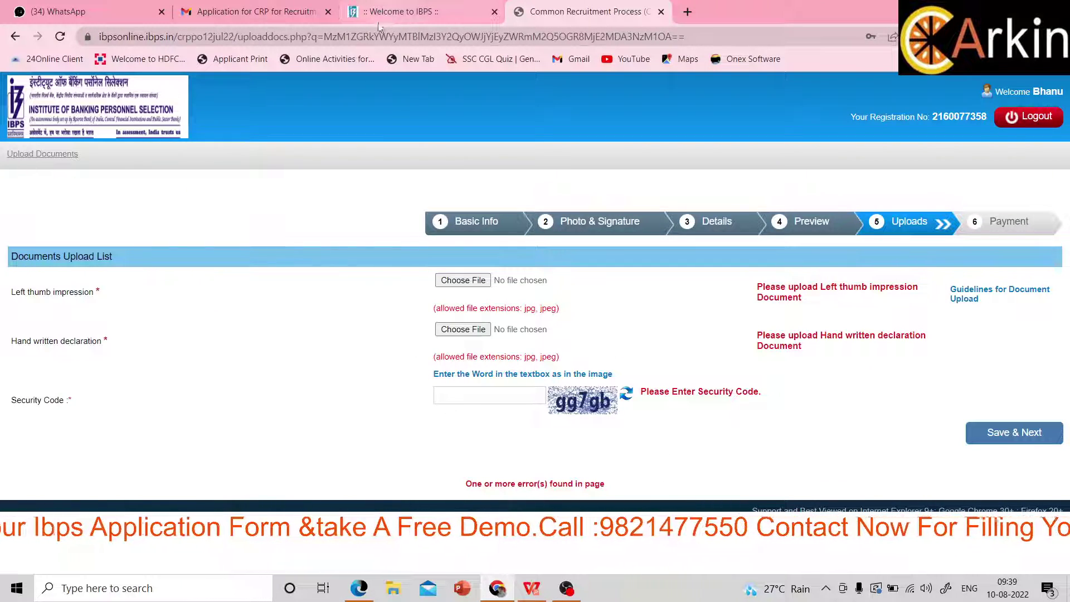
pyautogui.click(359, 588)
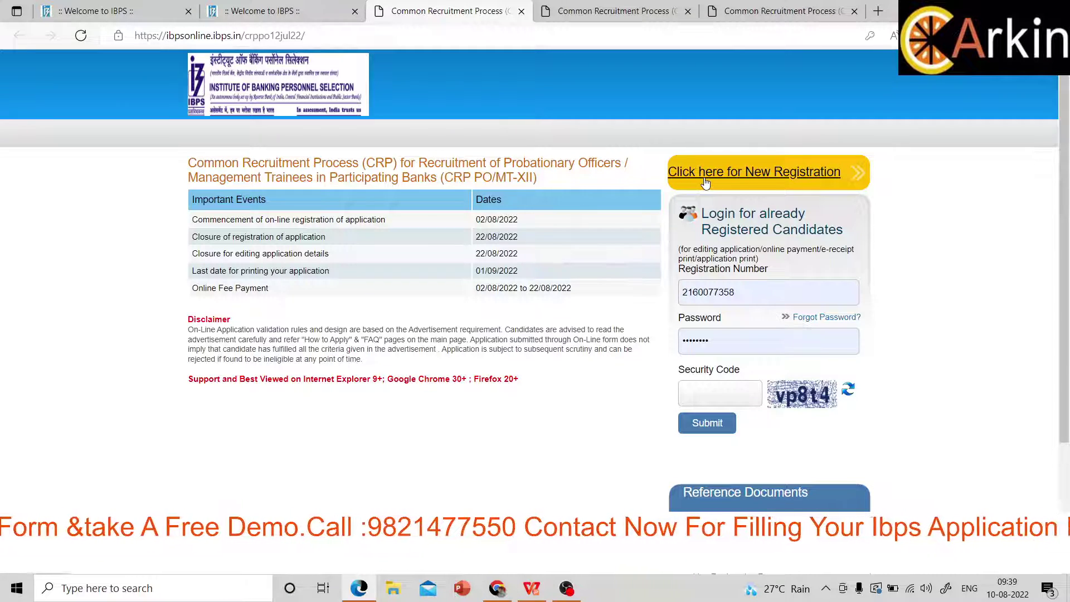
pyautogui.click(769, 177)
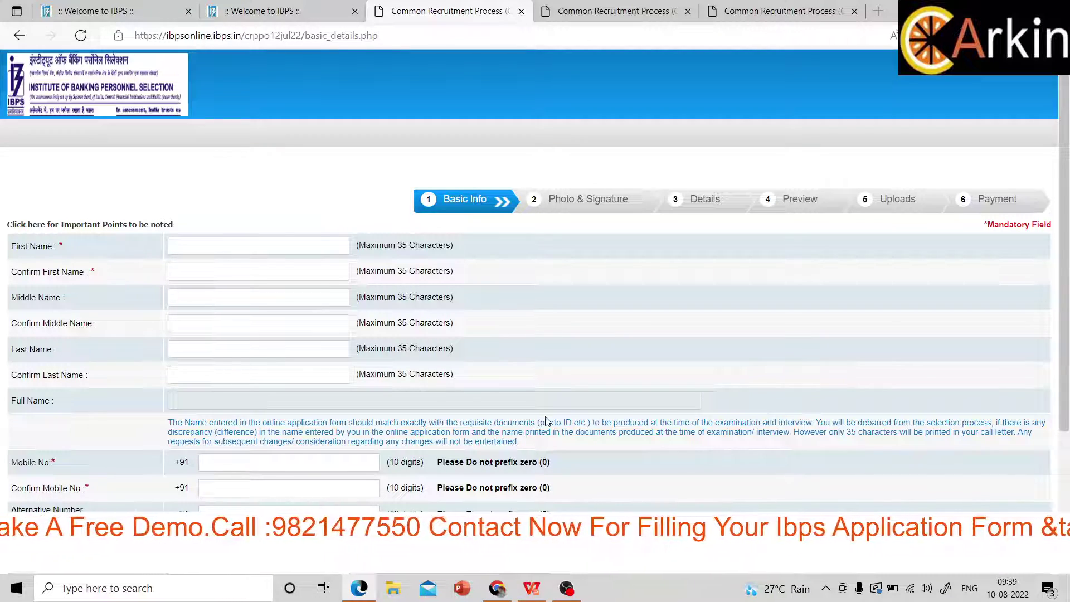
pyautogui.moveTo(1065, 264); pyautogui.dragTo(1064, 390)
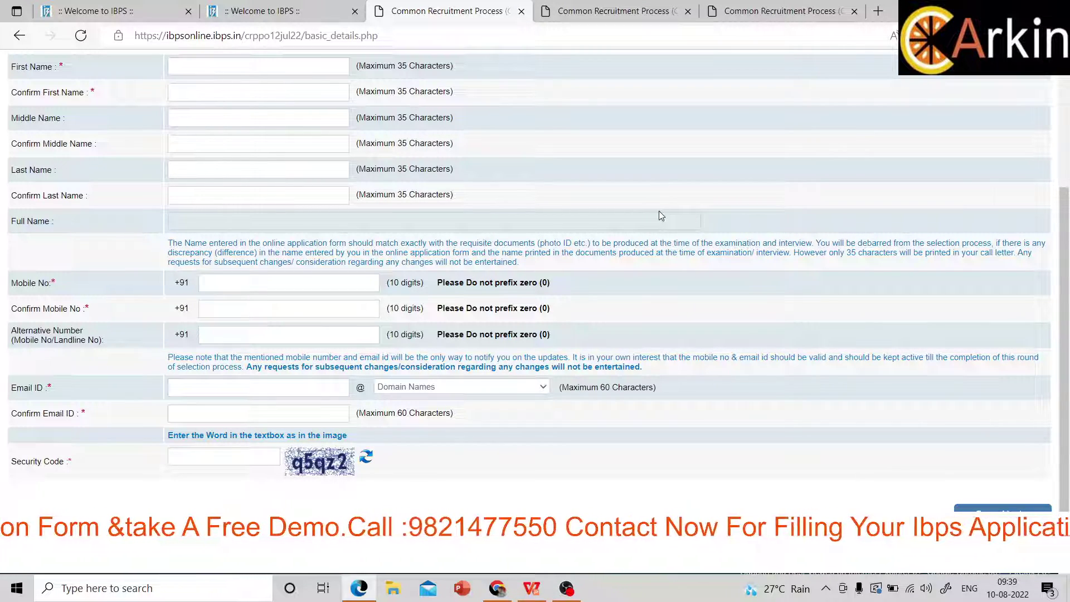
# Step: In the already started application's Basic Details, choose OBC as the category, accept the notice, and answer No to benchmark disability
pyautogui.click(609, 12)
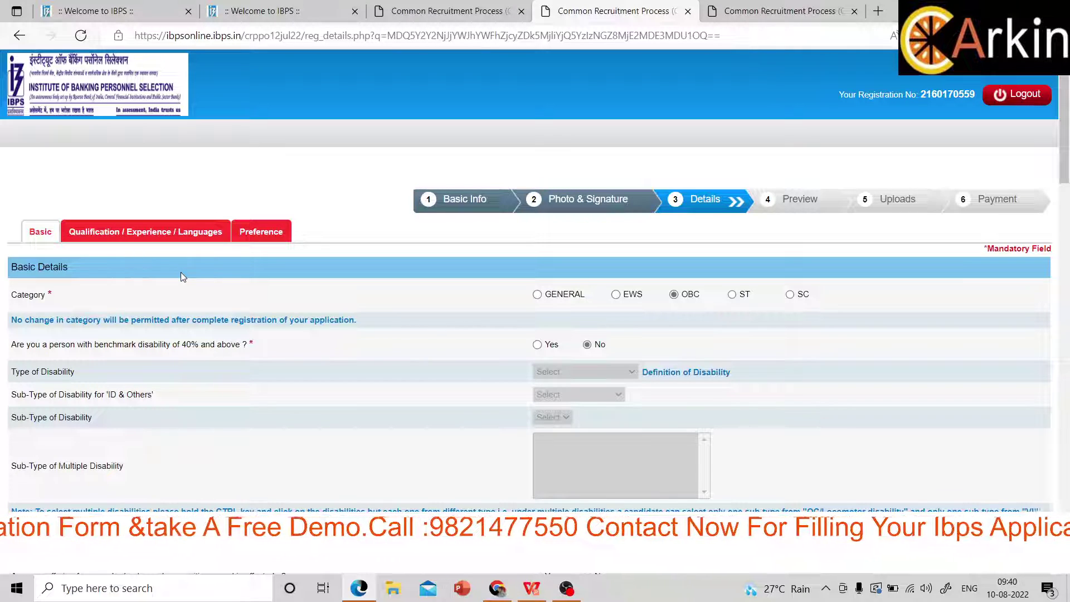
pyautogui.click(675, 295)
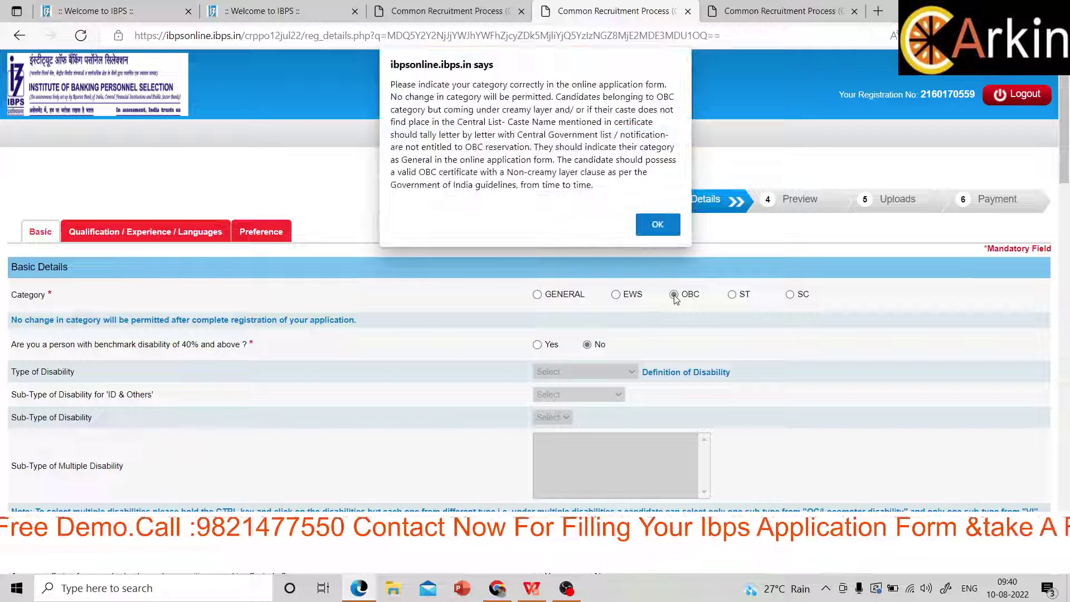
pyautogui.click(658, 225)
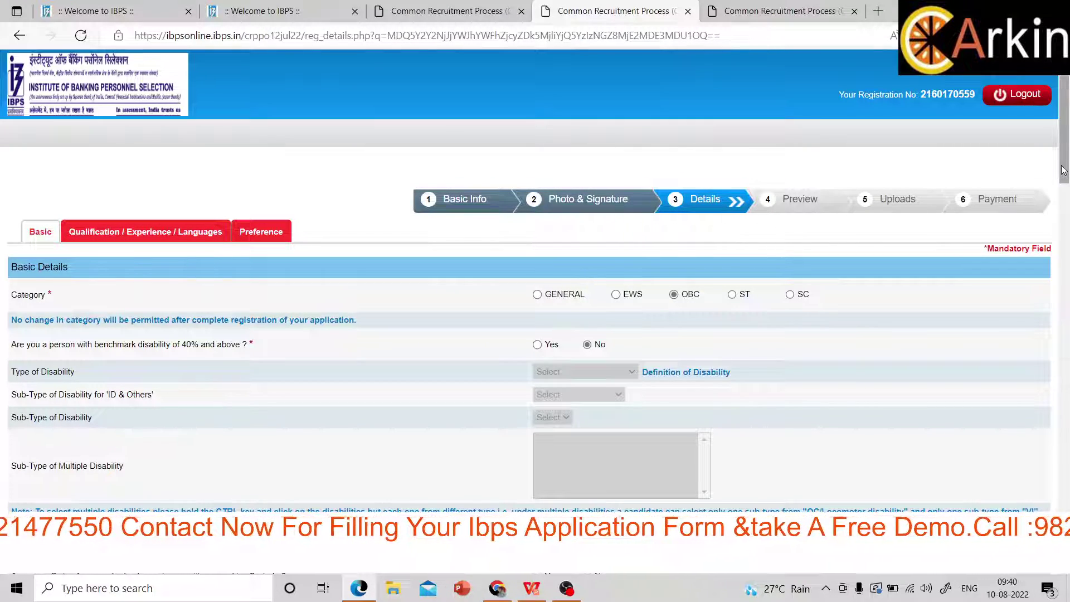
pyautogui.moveTo(1065, 170); pyautogui.dragTo(1065, 212)
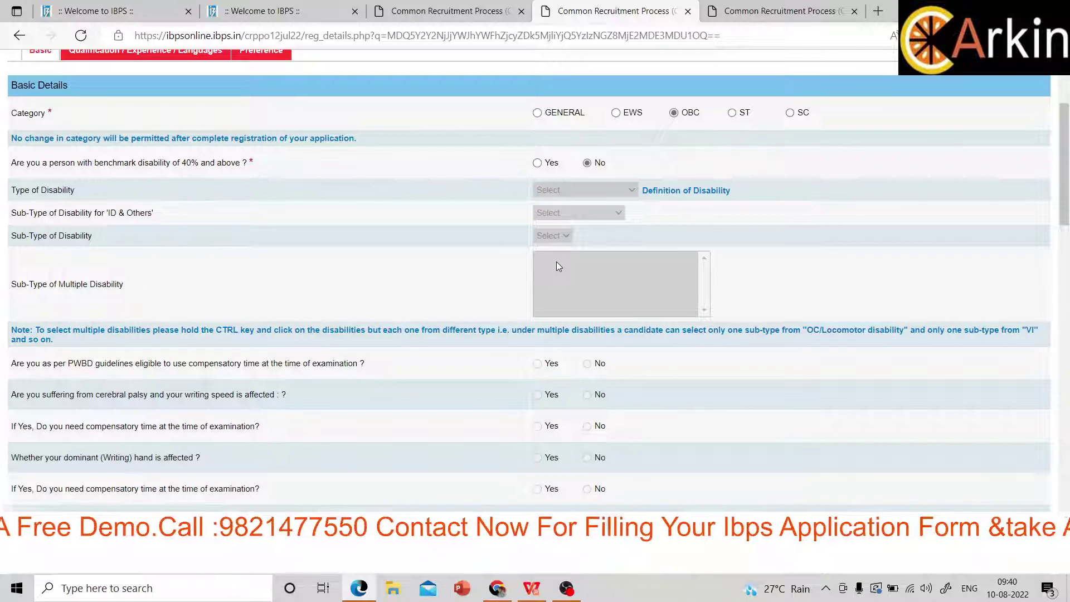
pyautogui.click(538, 164)
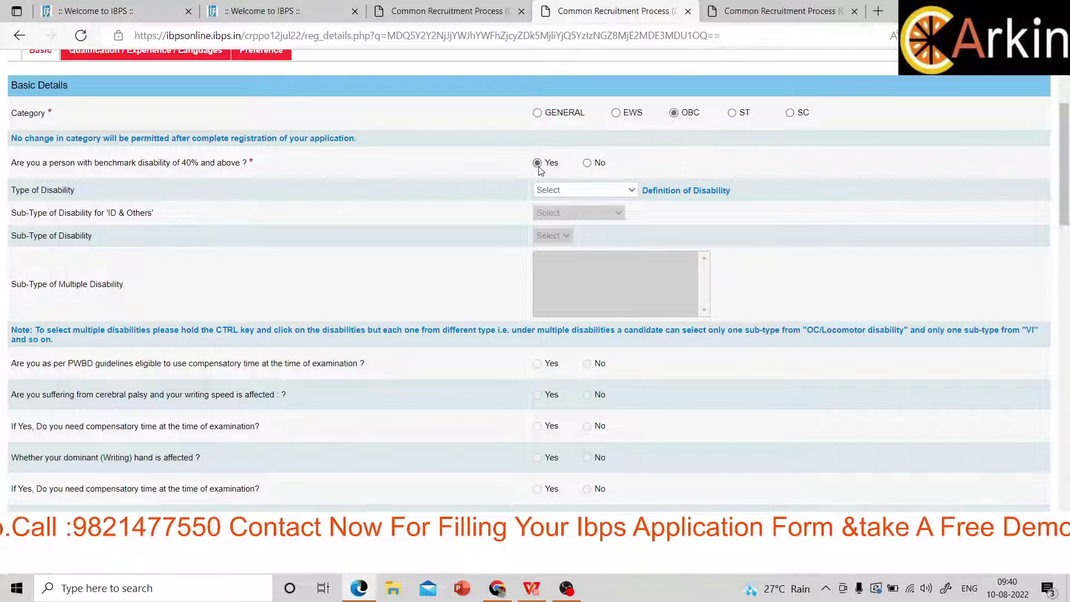
pyautogui.click(589, 166)
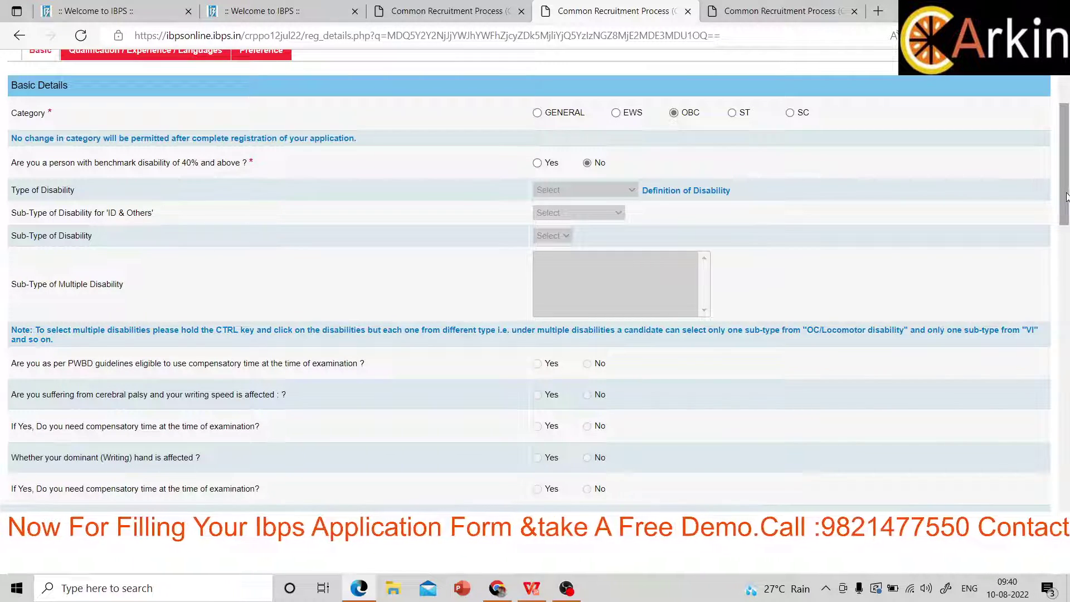
# Step: Answer No to the question about family of those who died in the 1984 riots and look through the religion options
pyautogui.moveTo(1067, 197); pyautogui.dragTo(1065, 248)
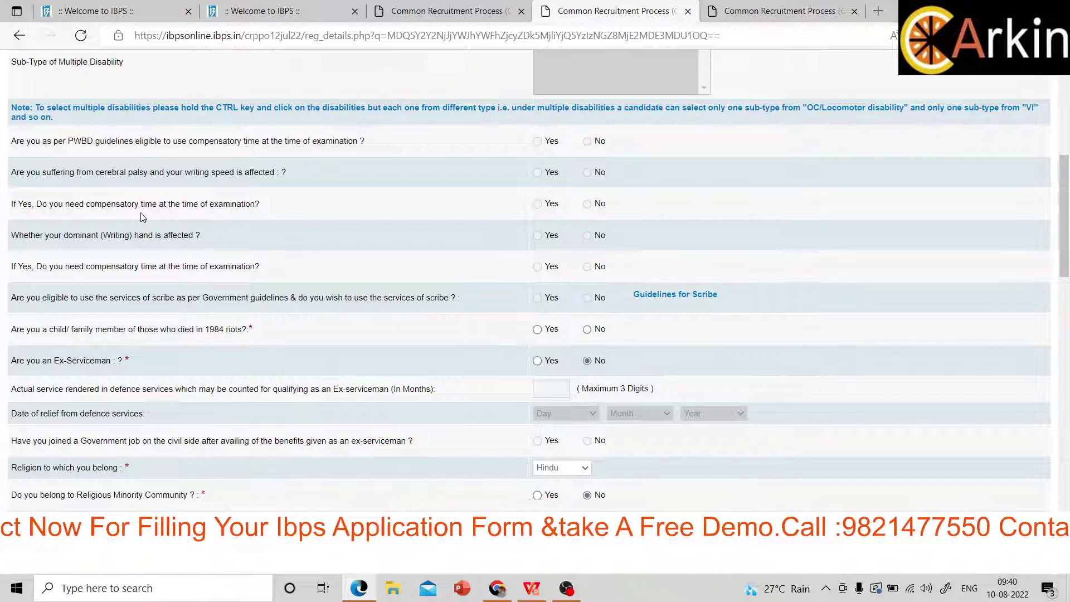
pyautogui.moveTo(1064, 223); pyautogui.dragTo(1067, 245)
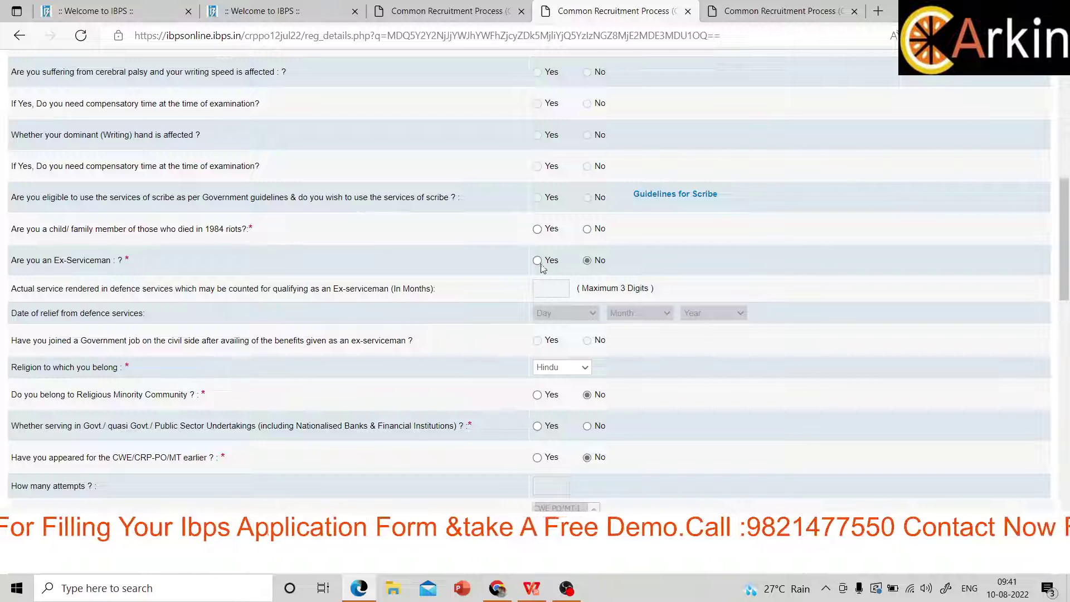
pyautogui.click(587, 229)
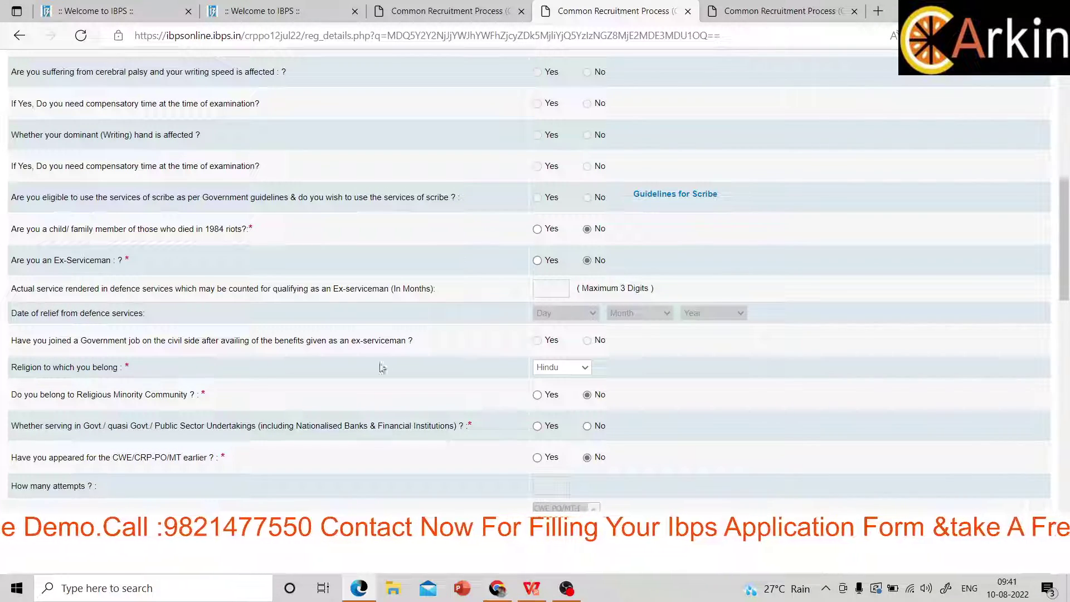
pyautogui.click(565, 369)
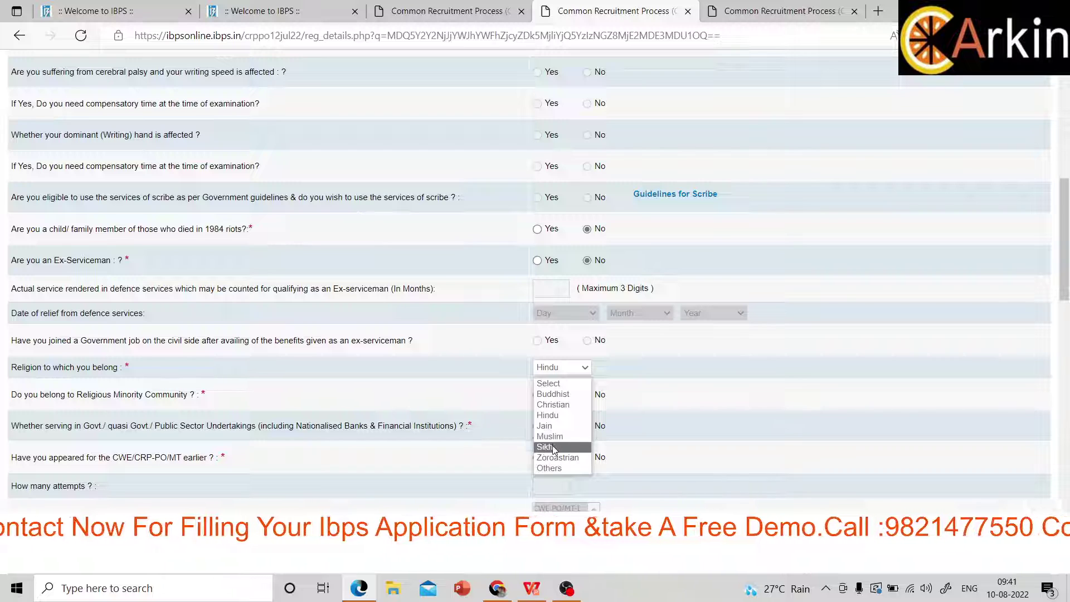
pyautogui.click(686, 363)
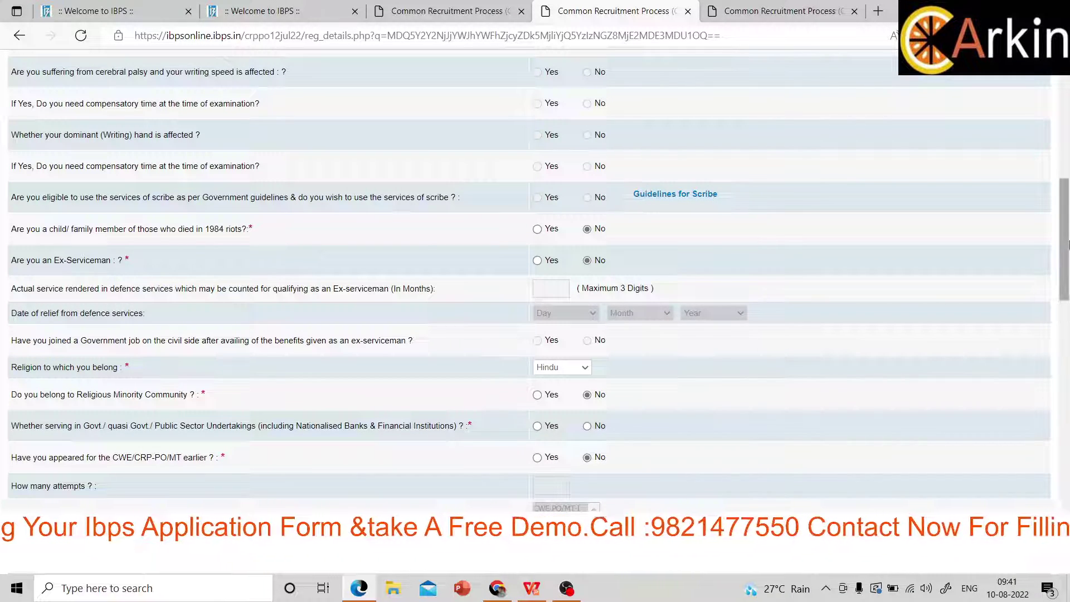
# Step: Try answering Yes to having appeared for CWE/CRP-PO/MT earlier, view the attempt options, and set the answer back to No
pyautogui.moveTo(1068, 244); pyautogui.dragTo(1067, 281)
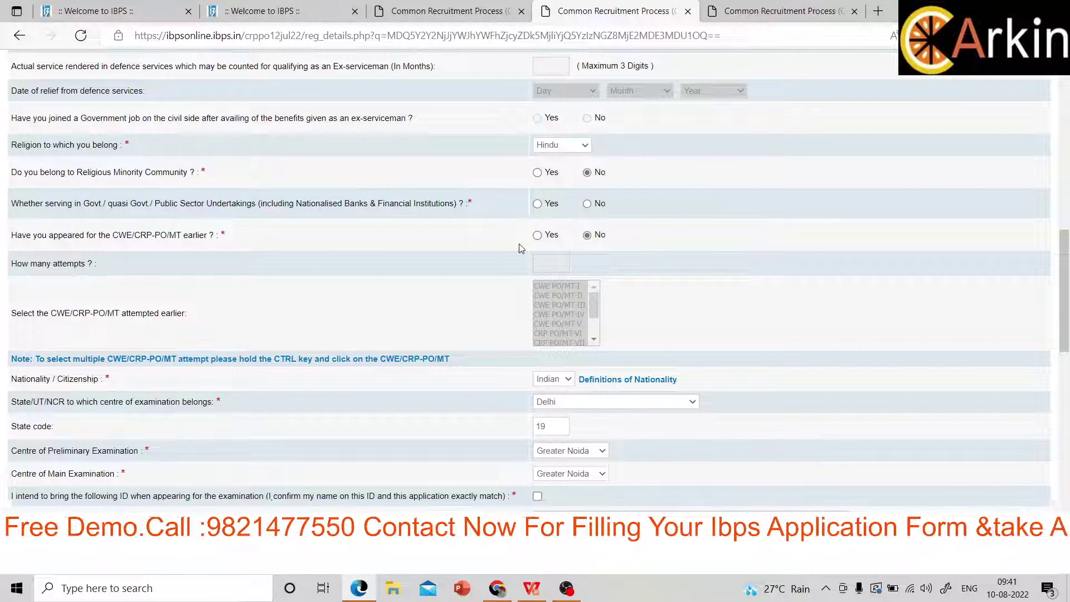
pyautogui.click(537, 234)
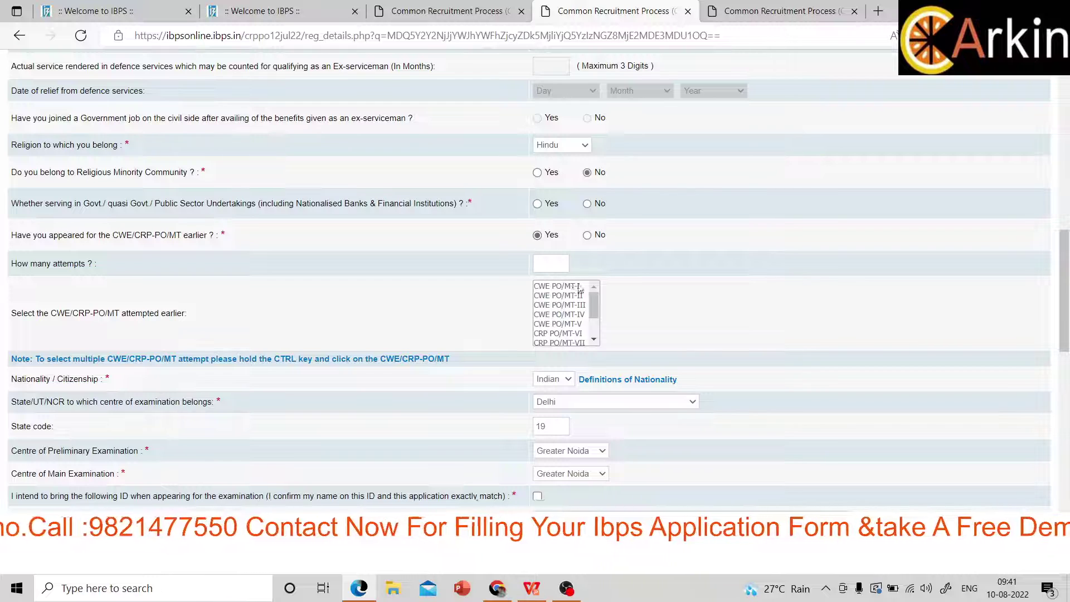
pyautogui.moveTo(594, 297)
pyautogui.mouseDown()
pyautogui.moveTo(601, 334)
pyautogui.moveTo(596, 295)
pyautogui.mouseUp()
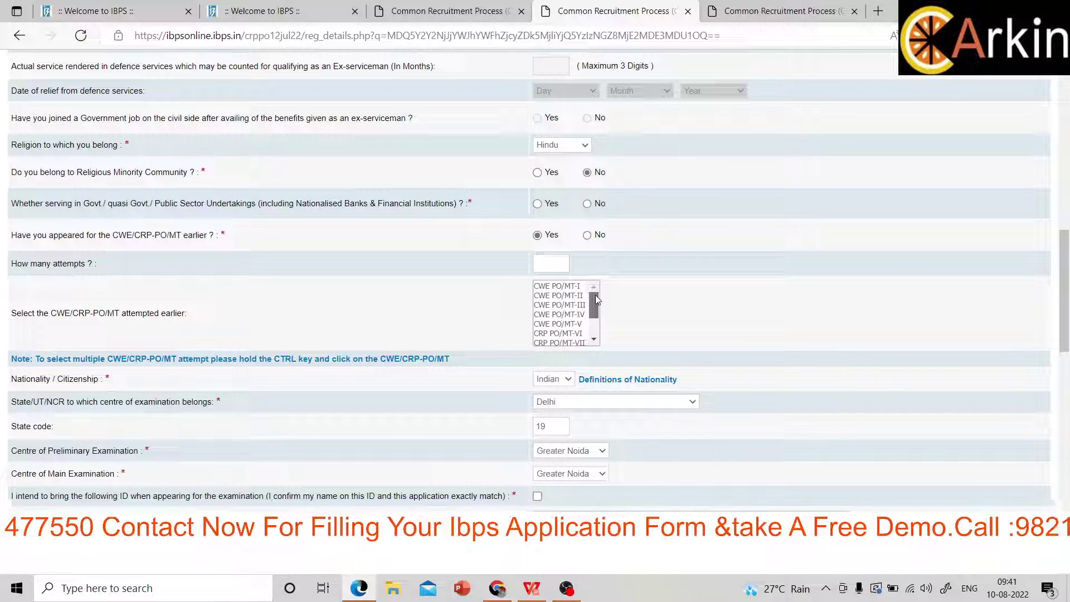
pyautogui.click(588, 237)
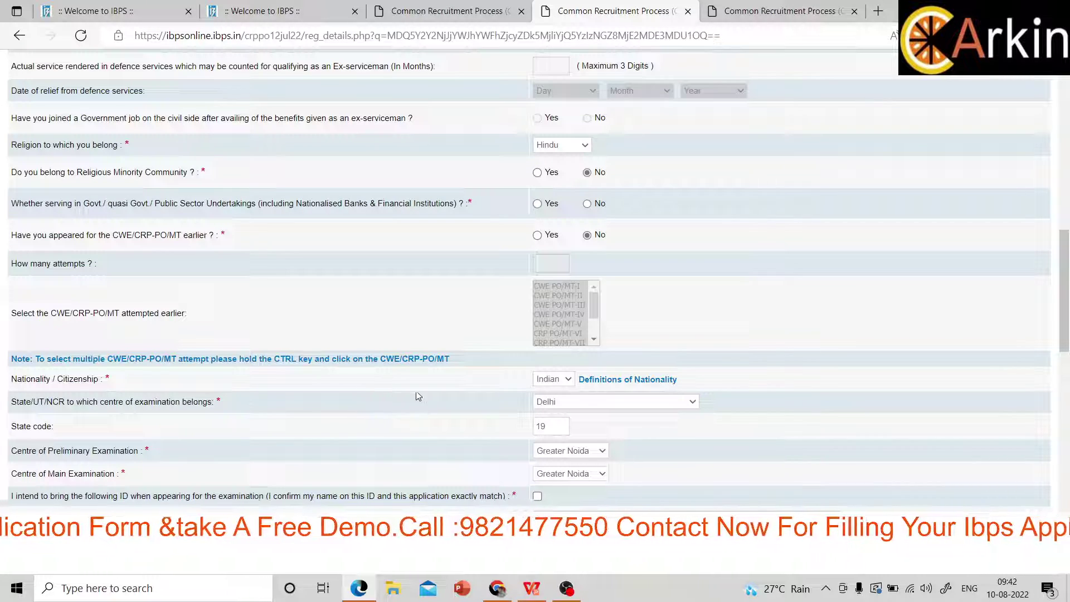
# Step: Review the list of states available for the examination centre
pyautogui.moveTo(1053, 282); pyautogui.dragTo(1058, 349)
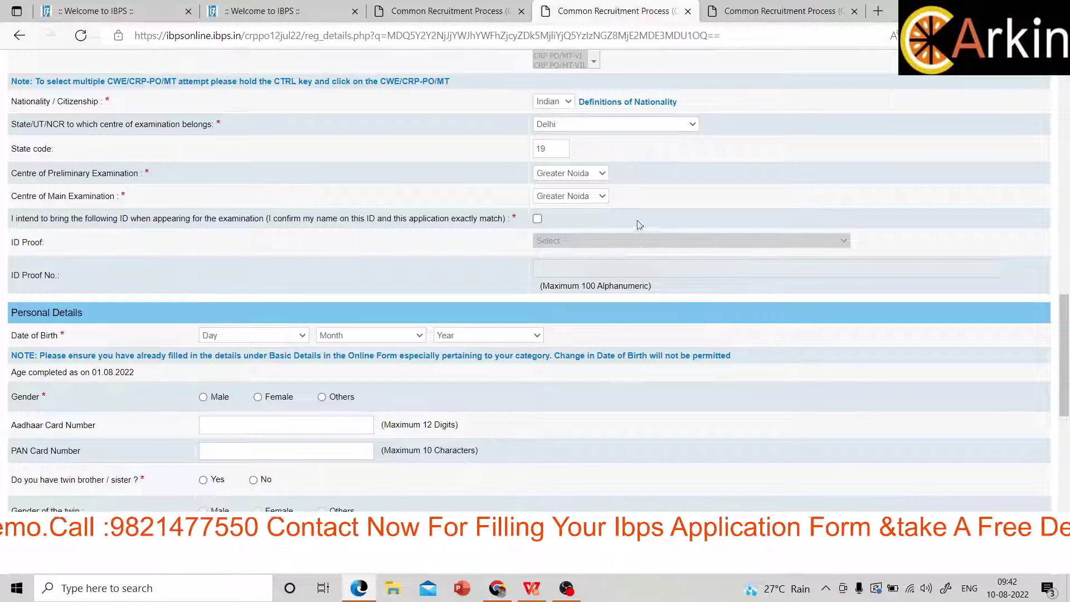
pyautogui.click(581, 126)
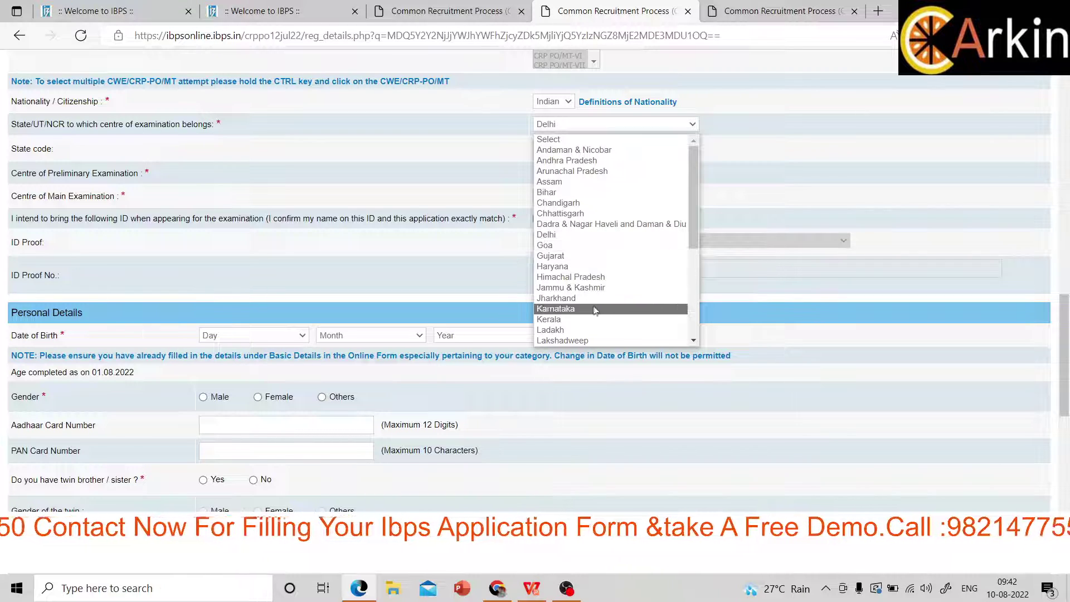
pyautogui.click(493, 191)
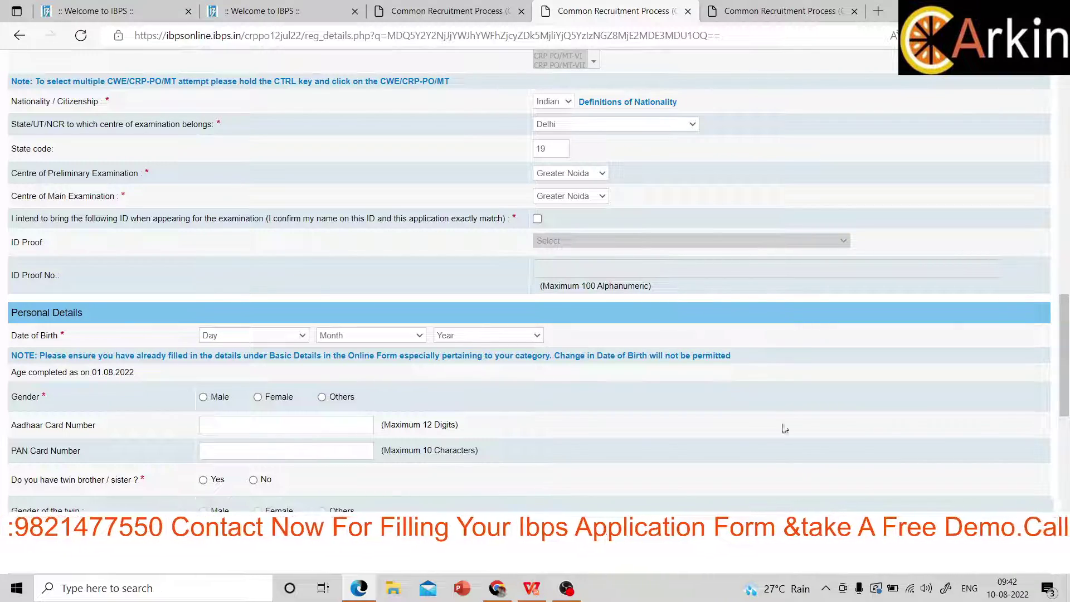
# Step: Check the twin detail fields in Personal Details and answer No to having a twin brother or sister
pyautogui.scroll(-5, 1064, 350)
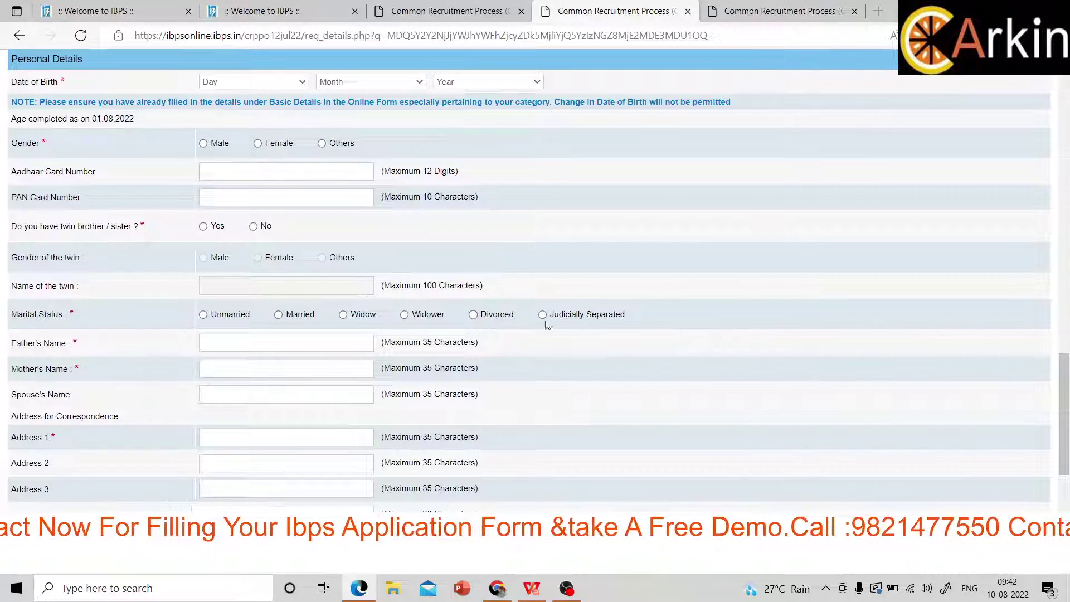
pyautogui.click(203, 227)
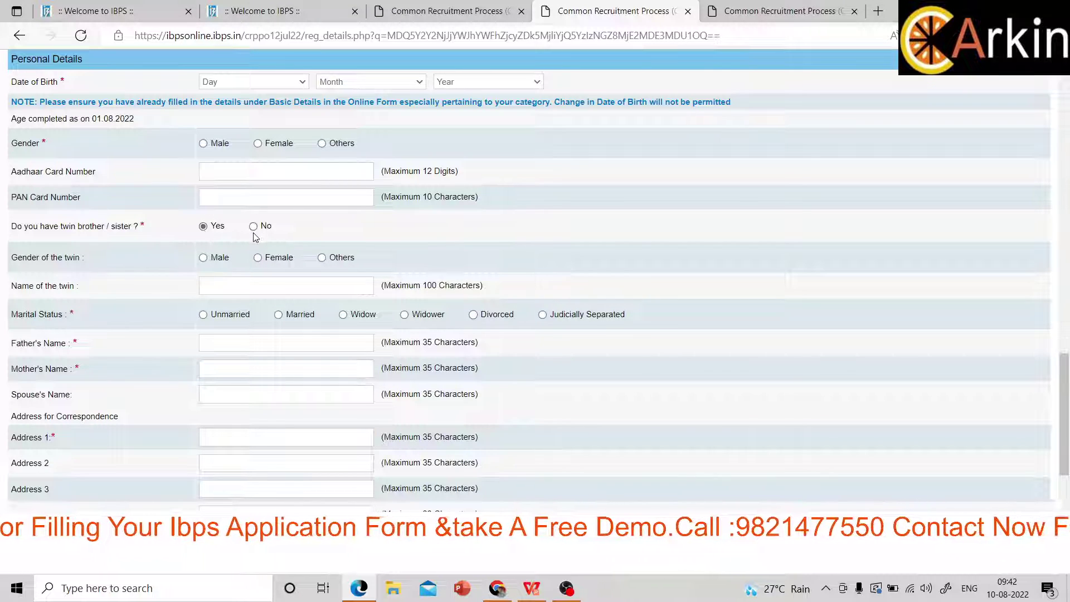
pyautogui.click(254, 227)
pyautogui.click(204, 227)
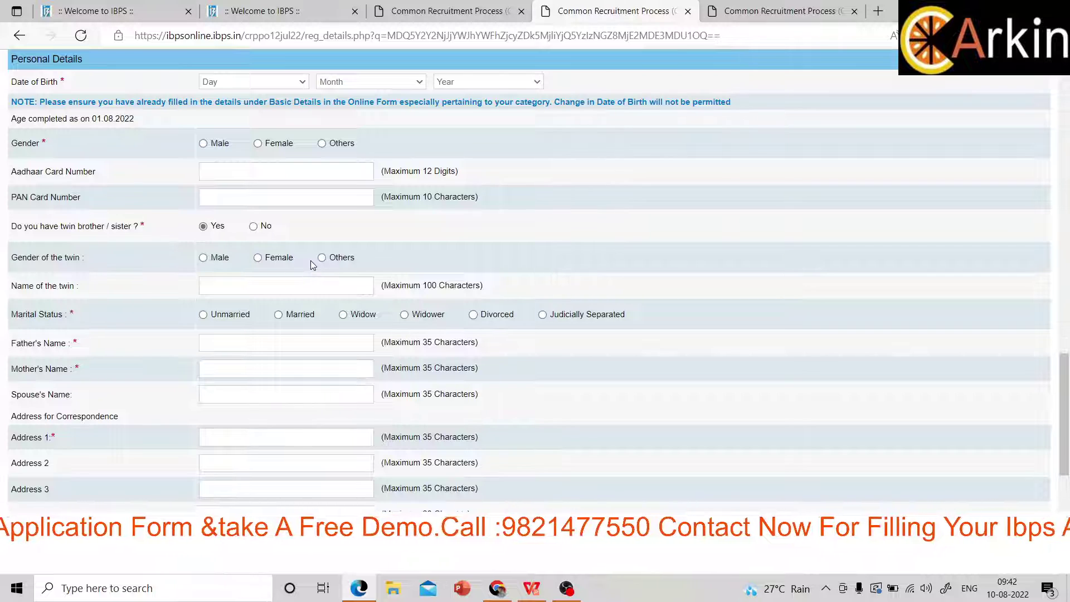
pyautogui.click(254, 226)
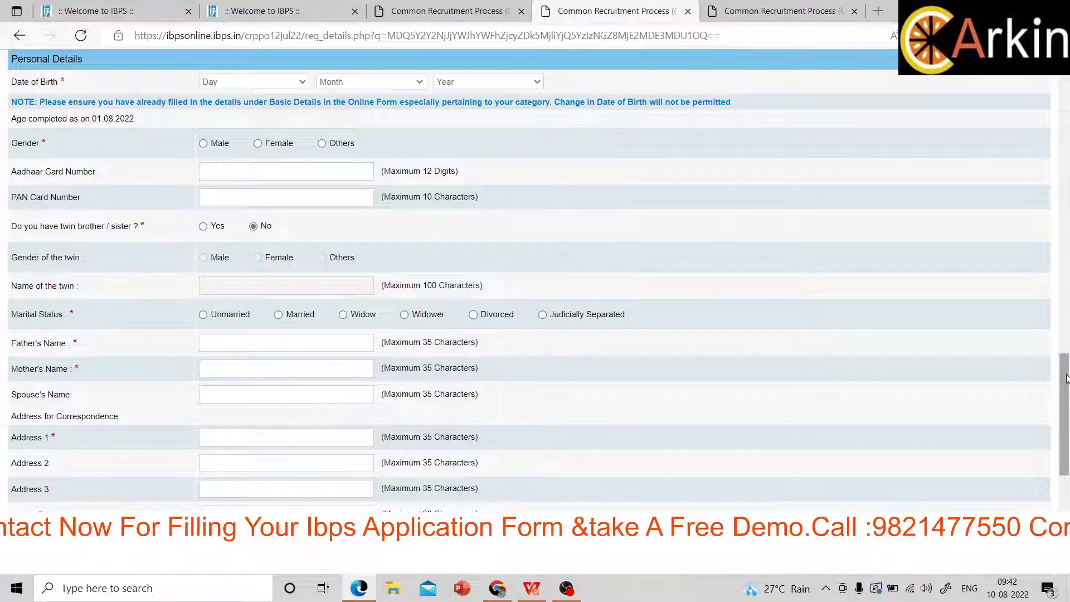
# Step: Try marking the permanent address as same as the correspondence address, clear the option, and view the application fee section
pyautogui.moveTo(1066, 372); pyautogui.dragTo(1065, 443)
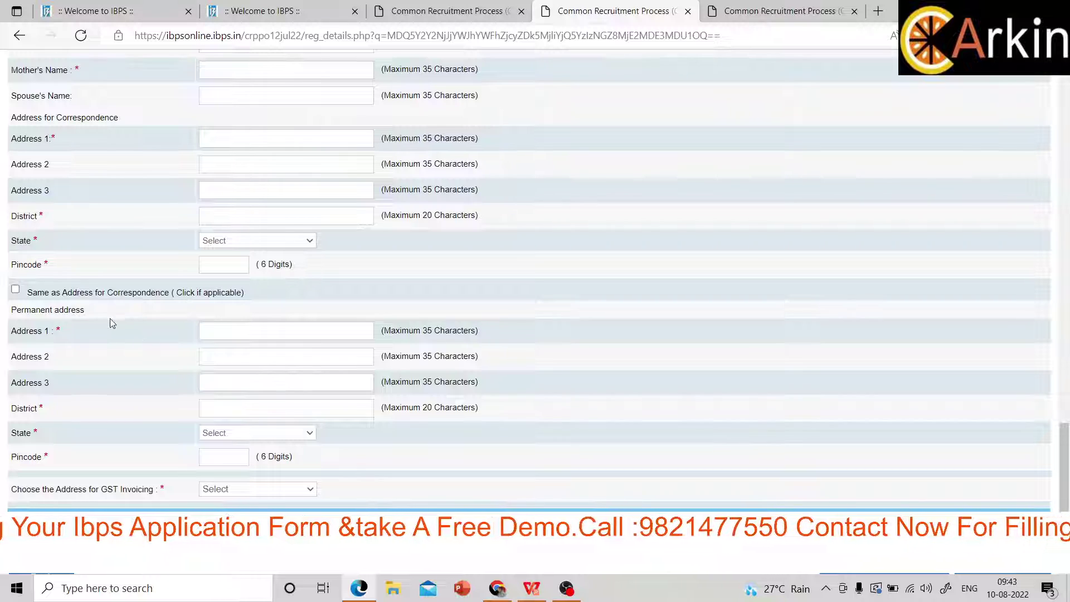
pyautogui.click(15, 289)
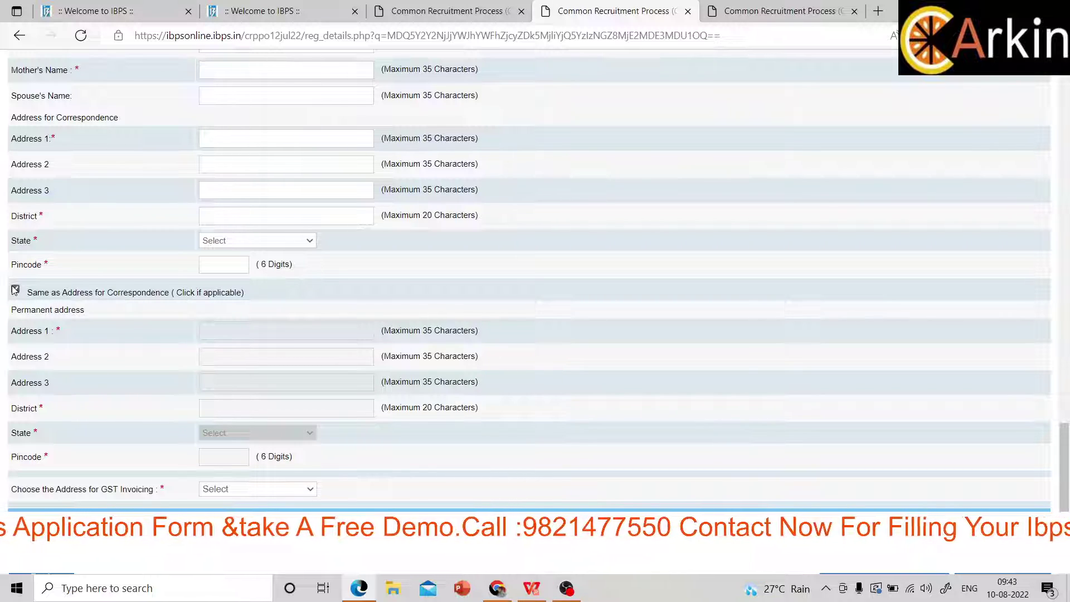
pyautogui.click(15, 289)
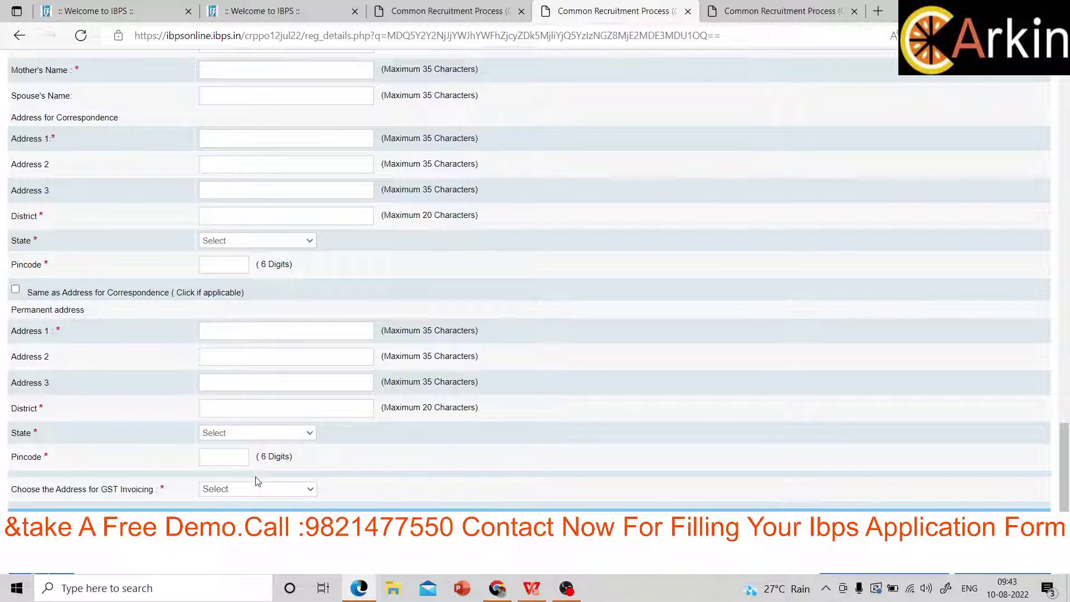
pyautogui.moveTo(1068, 460); pyautogui.dragTo(1068, 469)
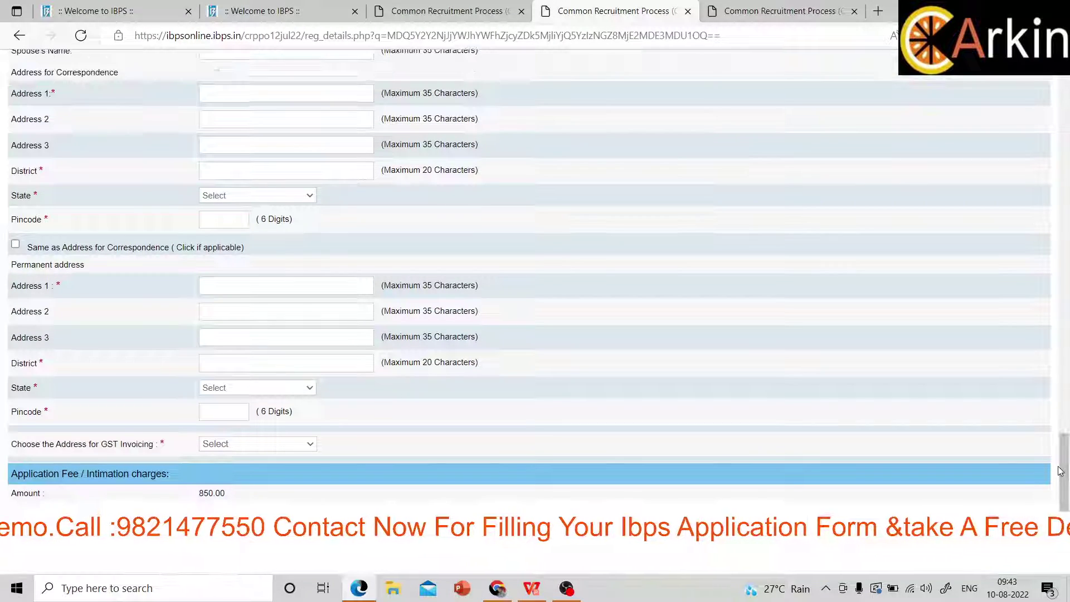
# Step: Switch to the application open in Chrome to view its document upload page
pyautogui.click(774, 20)
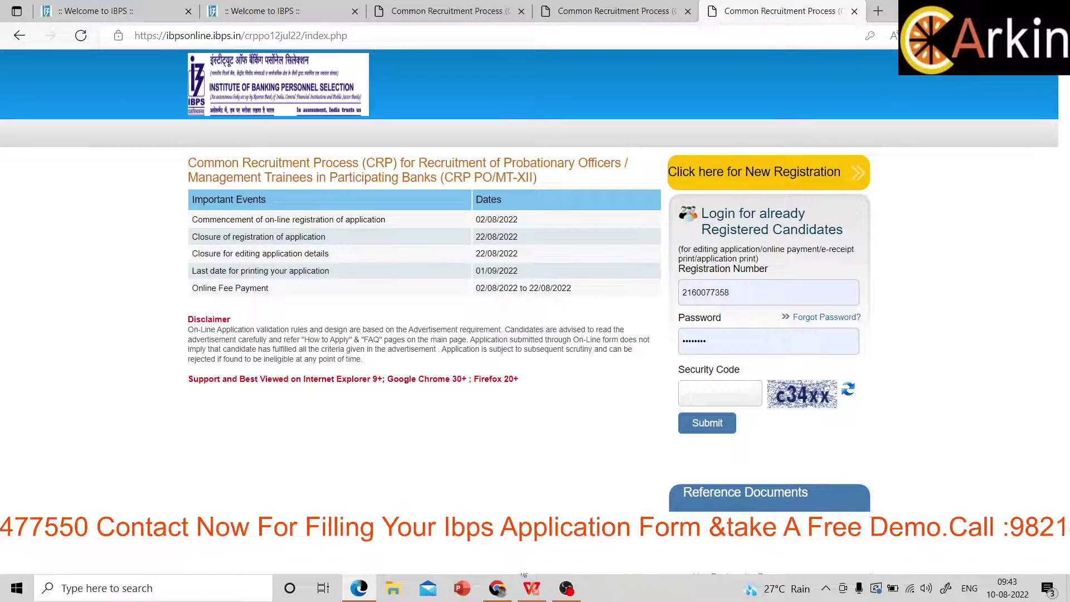
pyautogui.hotkey('alt', 'Tab')
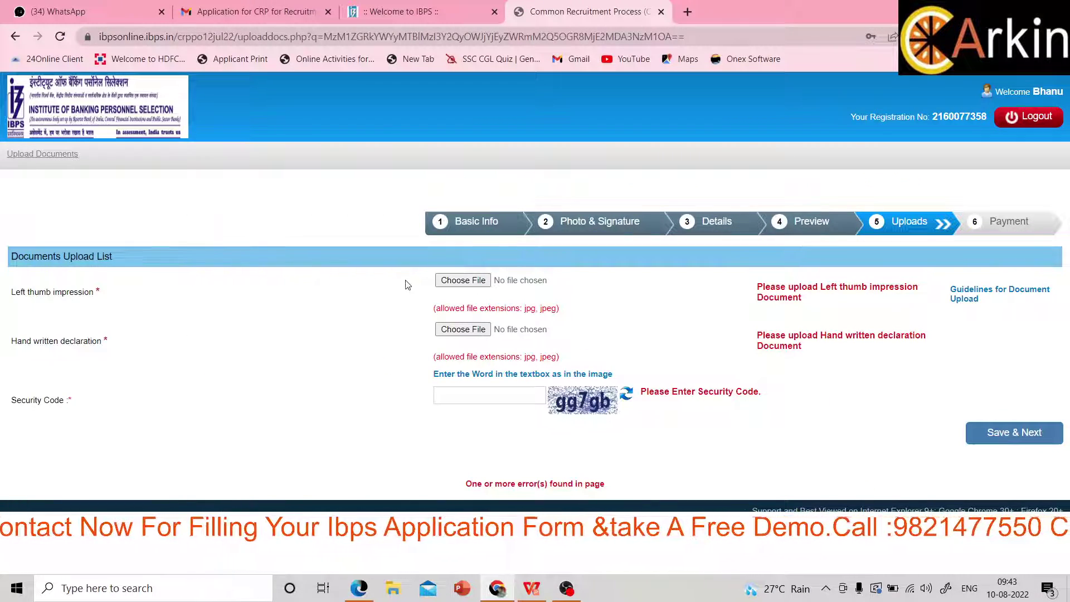